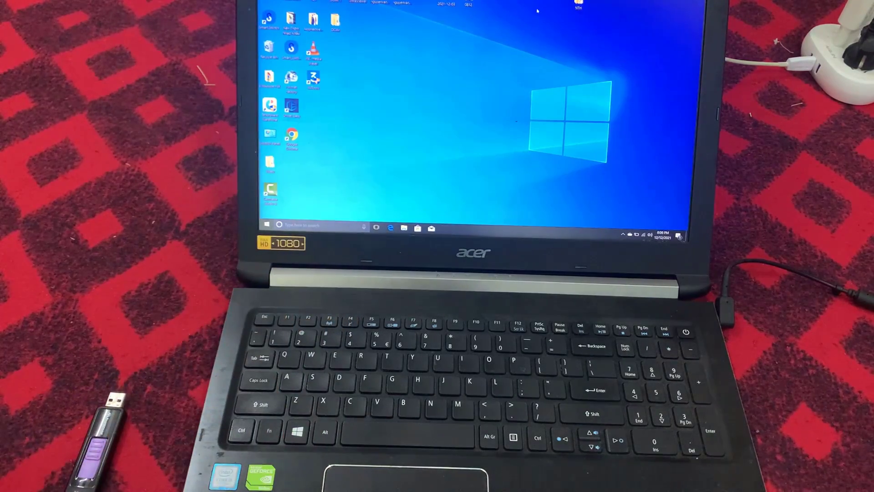
# - Restart the laptop by choosing Restart in the Shut Down Windows dialog
pyautogui.hotkey('alt', 'F4')
pyautogui.press('Down')
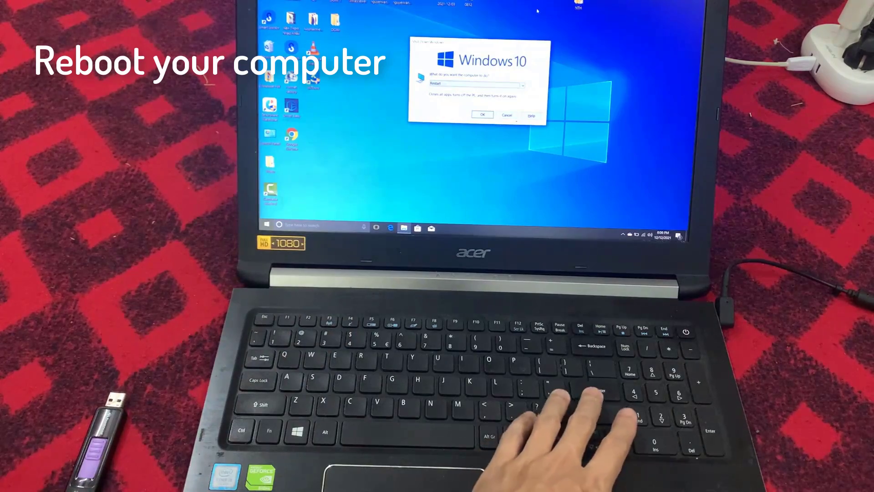
pyautogui.press('Return')
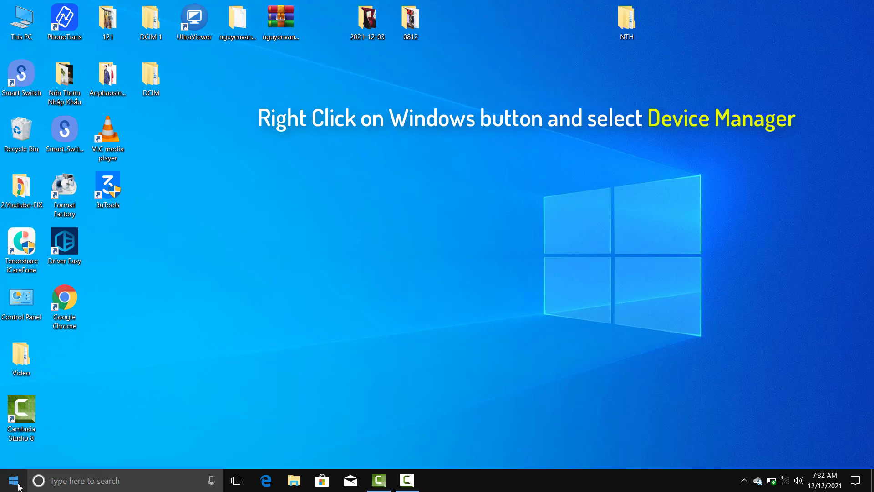
# - In USB Root Hub (USB 3.0) Power Management, uncheck the option to turn it off to save power
pyautogui.rightClick(13, 480)
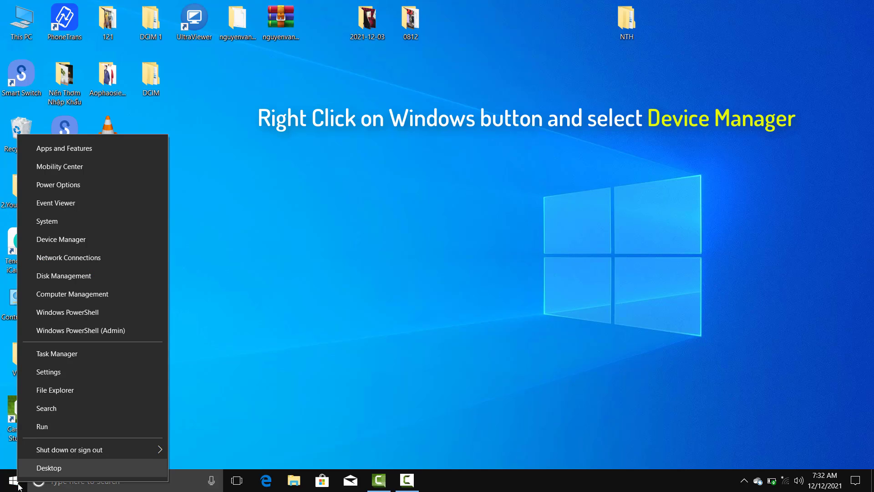
pyautogui.click(89, 239)
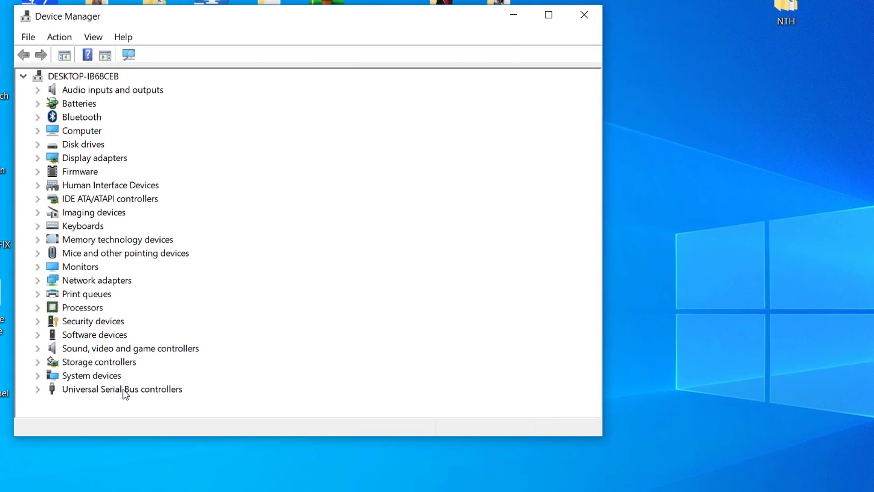
pyautogui.doubleClick(123, 389)
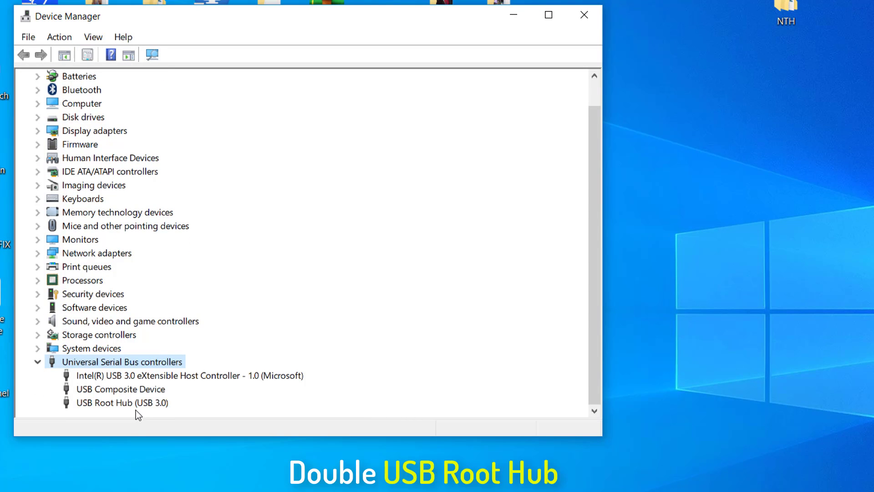
pyautogui.doubleClick(139, 403)
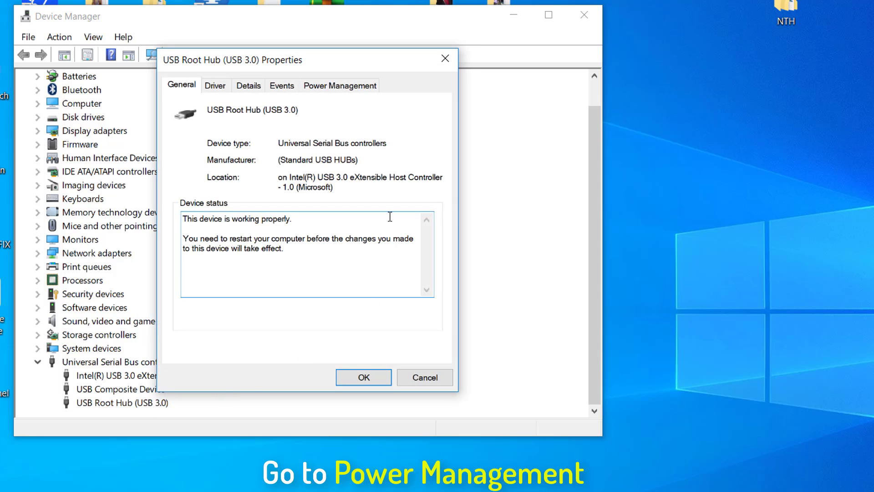
pyautogui.click(340, 85)
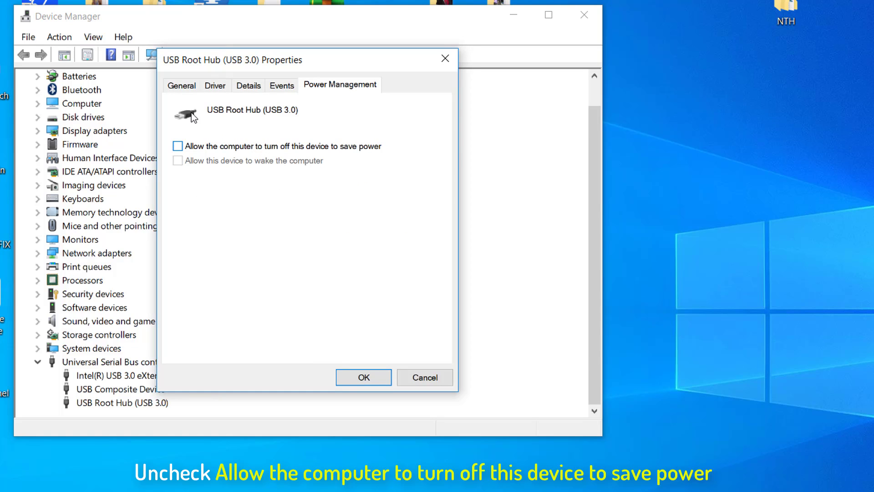
pyautogui.click(362, 378)
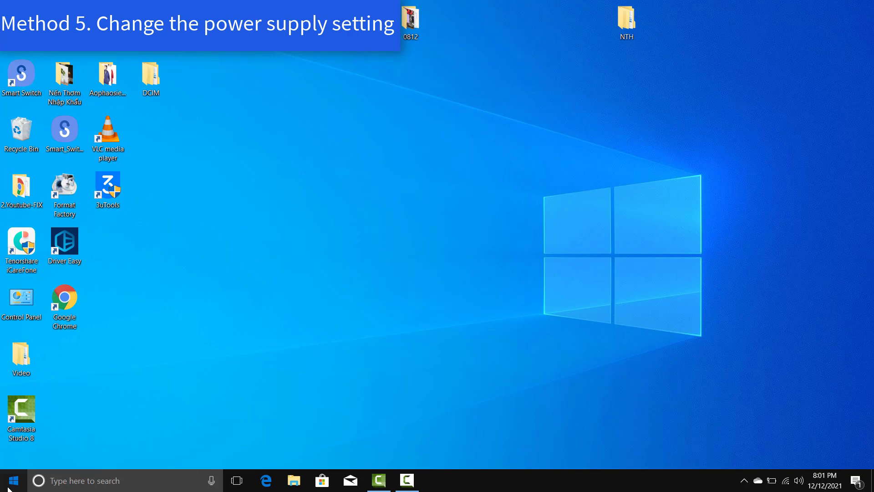
# - Open Power Options in Control Panel's Hardware and Sound section
pyautogui.click(9, 486)
pyautogui.write('control panel')
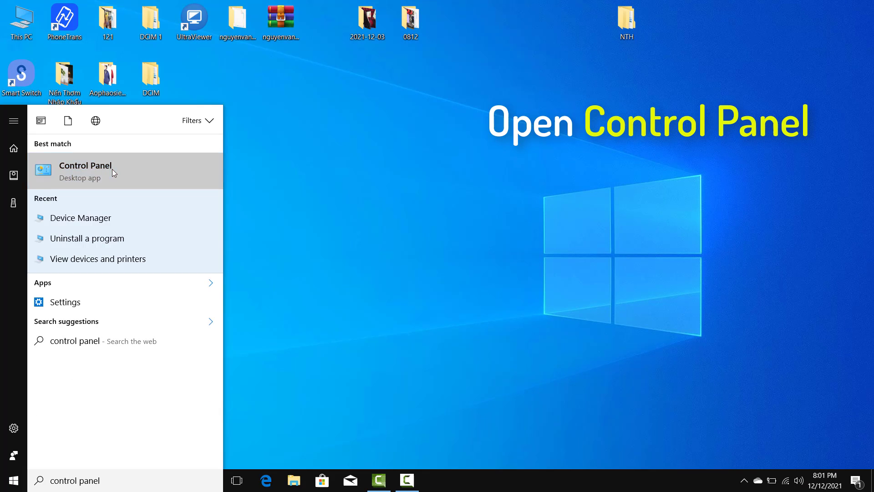
pyautogui.click(111, 172)
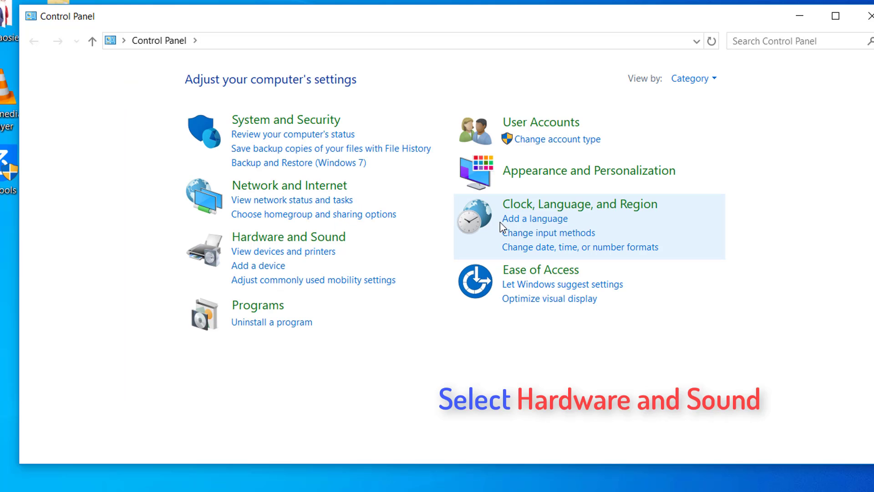
pyautogui.click(342, 237)
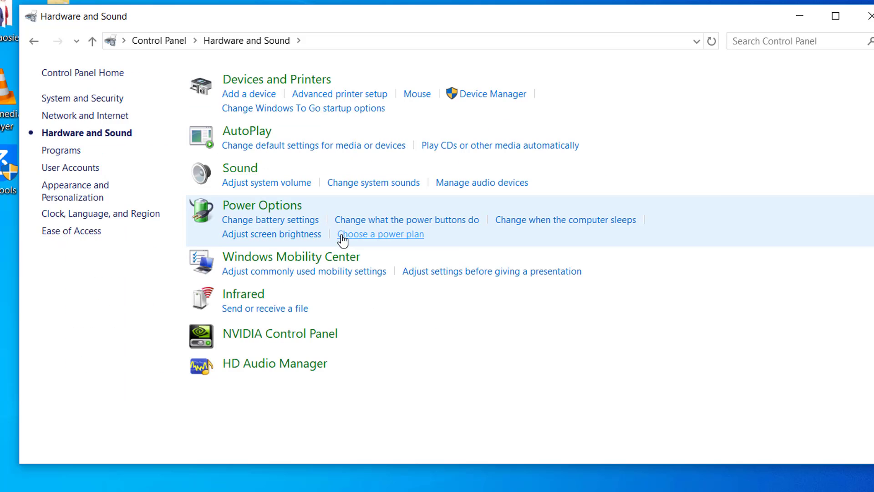
pyautogui.click(279, 208)
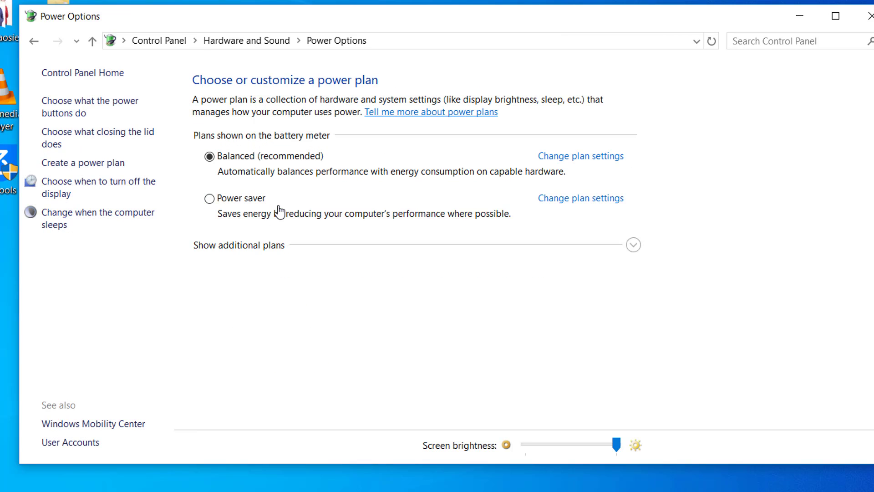
# - Uncheck fast startup in the power button settings, save the changes and close the window
pyautogui.click(126, 104)
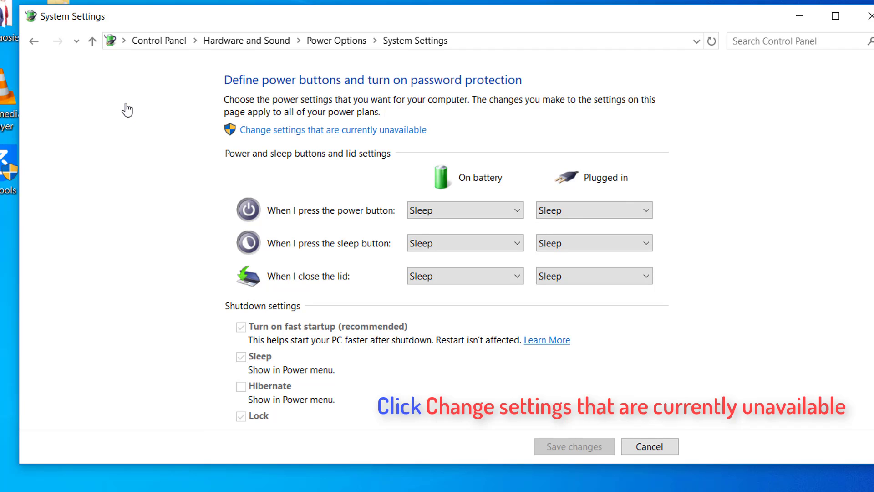
pyautogui.click(419, 135)
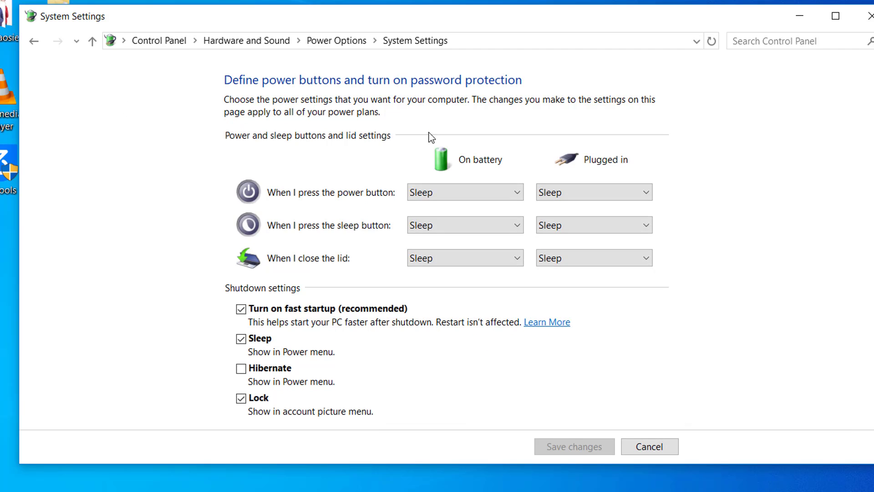
pyautogui.click(265, 313)
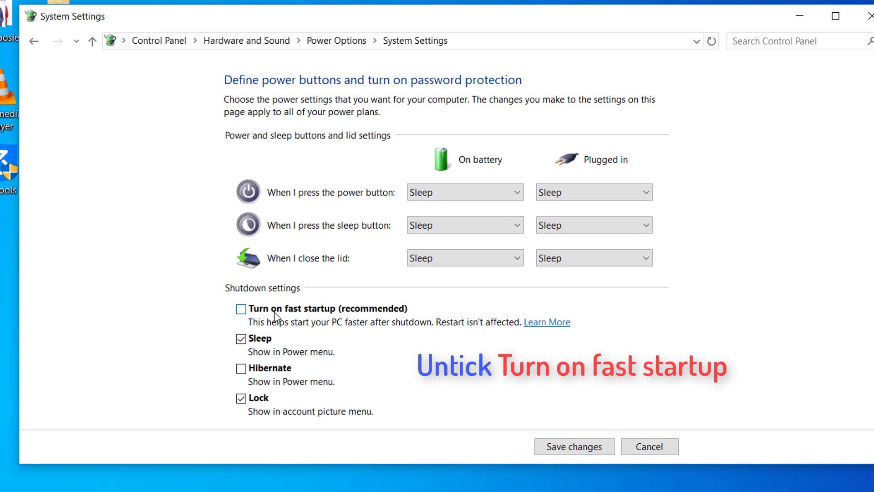
pyautogui.click(573, 447)
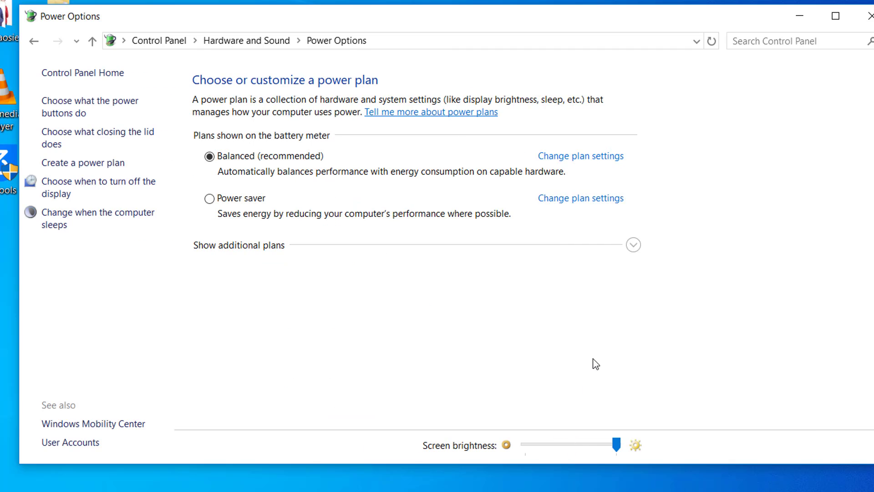
pyautogui.click(870, 16)
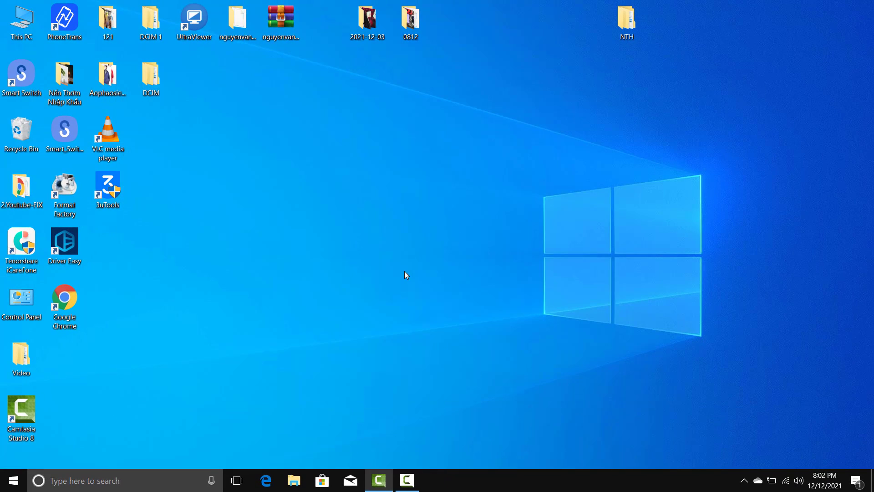
# - Restart the computer from the Start menu's power options
pyautogui.click(14, 480)
pyautogui.click(14, 455)
pyautogui.click(65, 431)
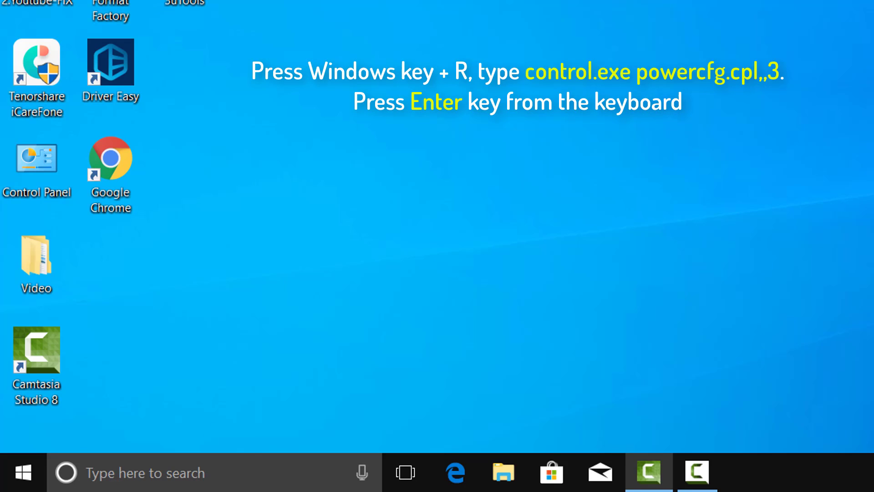
# - Run control.exe powercfg.cpl,,3 to show the Balanced plan's advanced power settings
pyautogui.press('super+r')
pyautogui.write('control.ex')
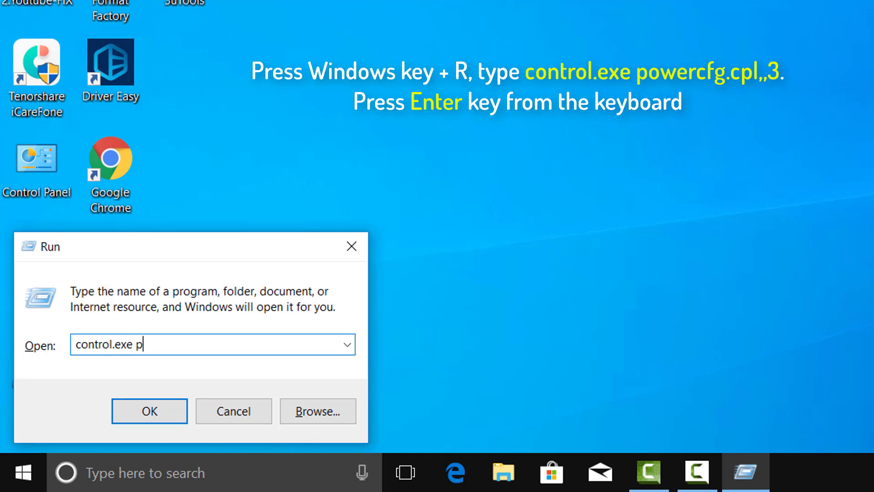
pyautogui.write('e powercfg.cpl,,3')
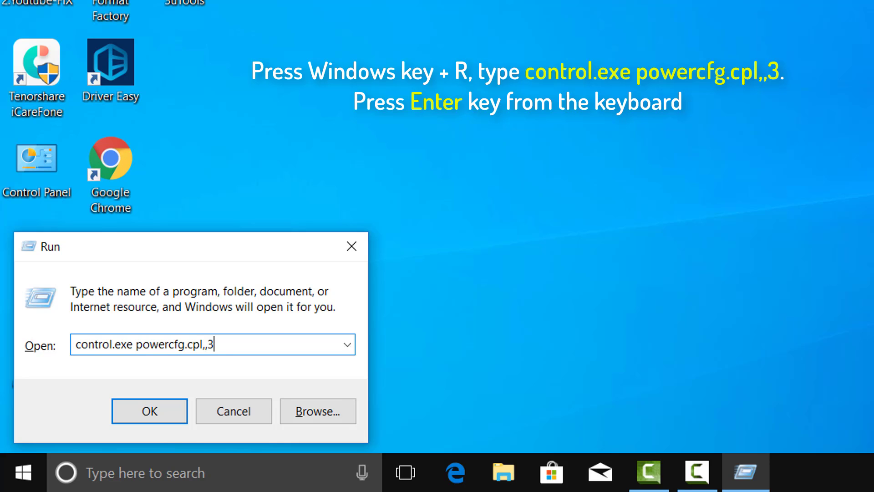
pyautogui.press('Return')
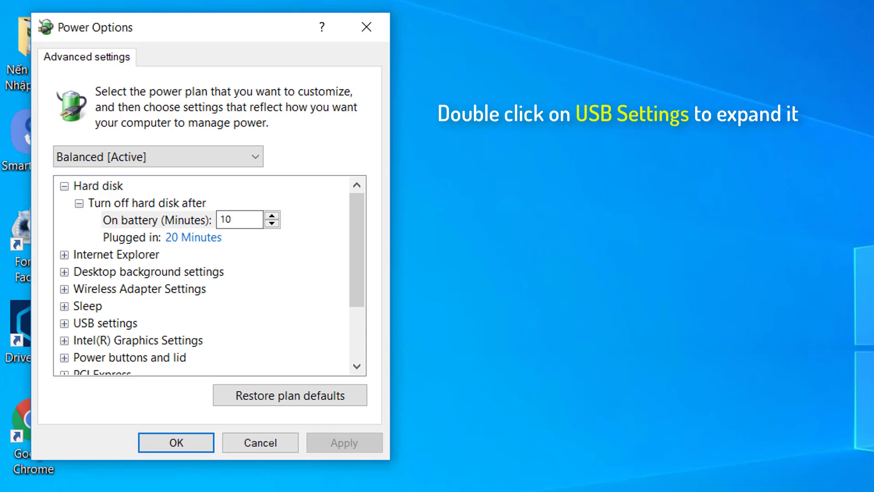
# - Set USB selective suspend to Disabled for both On battery and Plugged in, then apply and confirm
pyautogui.doubleClick(68, 324)
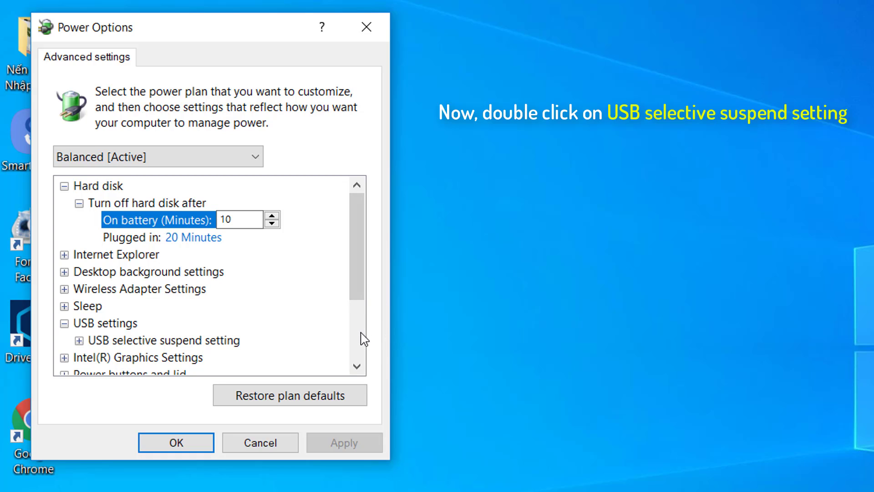
pyautogui.scroll(-2, 357, 336)
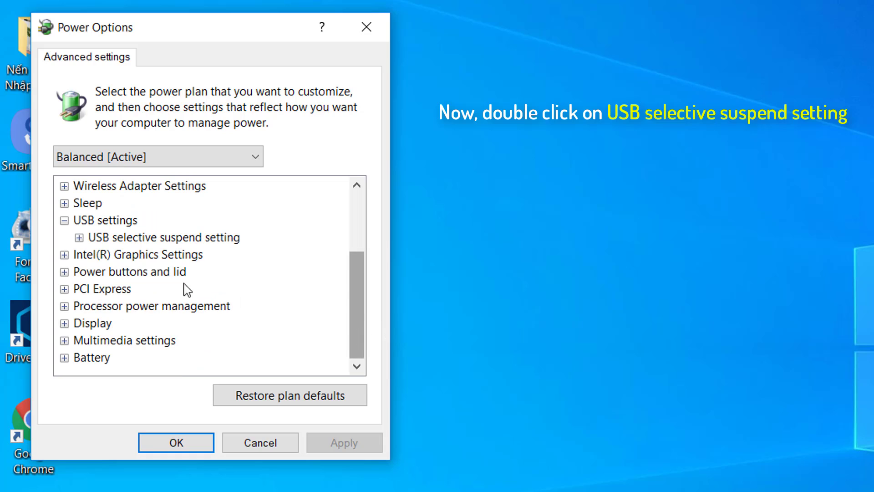
pyautogui.click(78, 238)
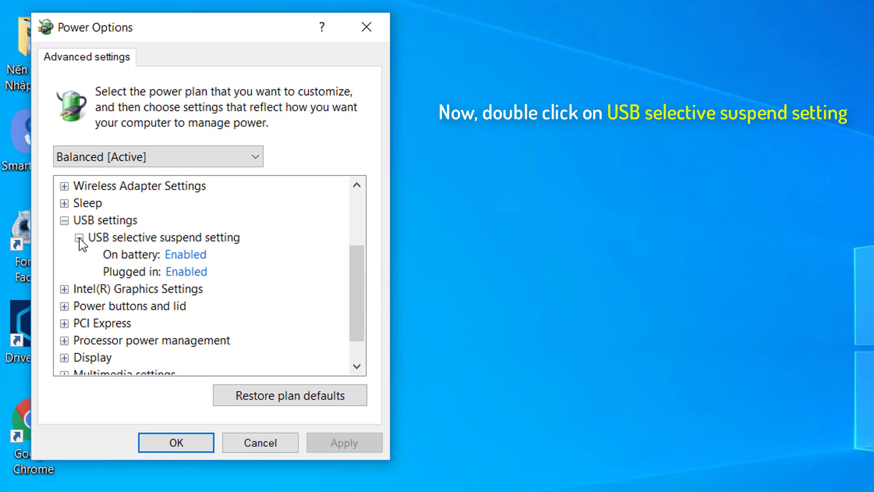
pyautogui.click(201, 255)
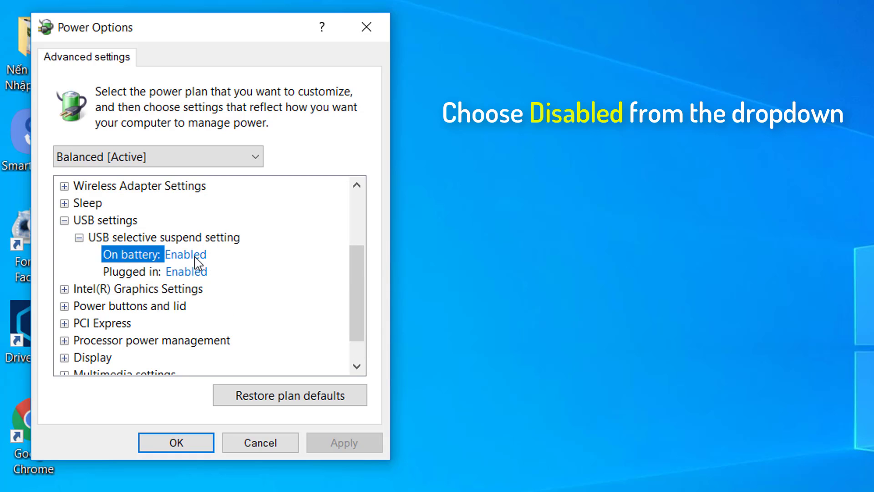
pyautogui.click(196, 257)
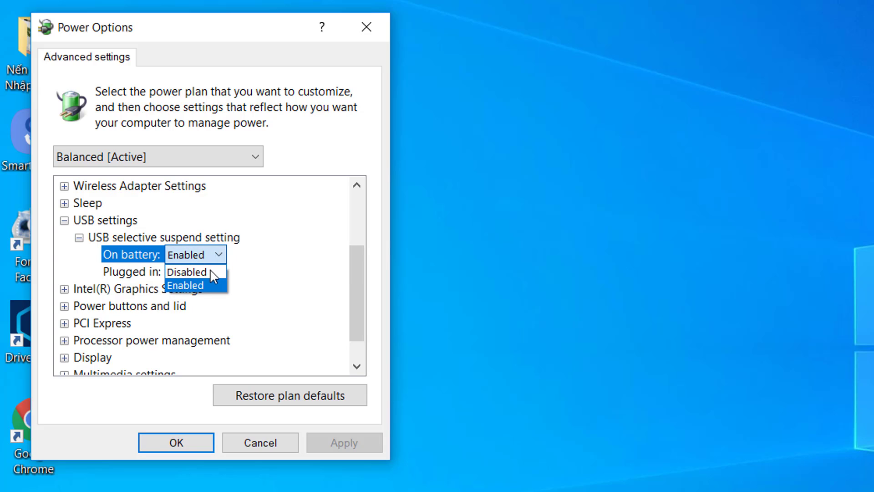
pyautogui.click(210, 273)
pyautogui.click(206, 274)
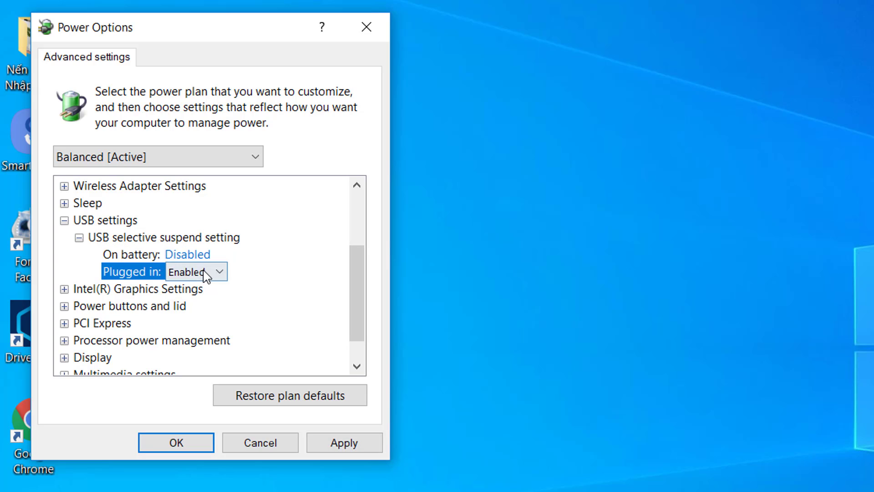
pyautogui.click(206, 273)
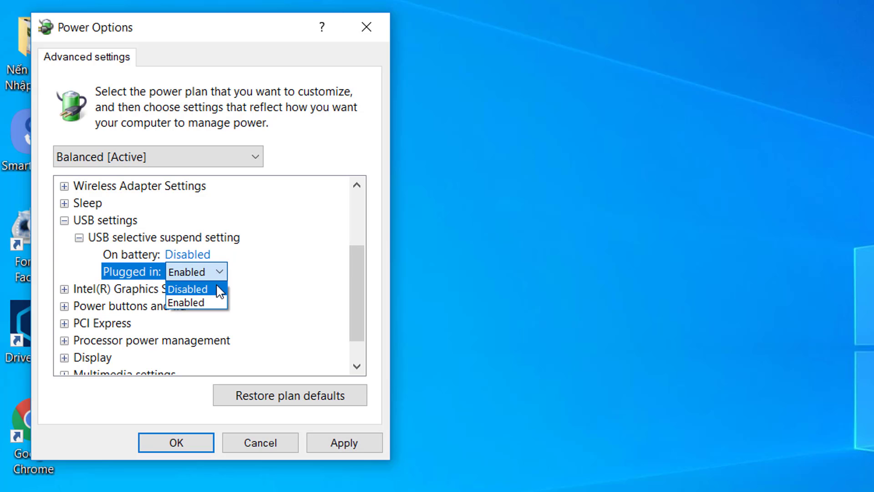
pyautogui.click(216, 286)
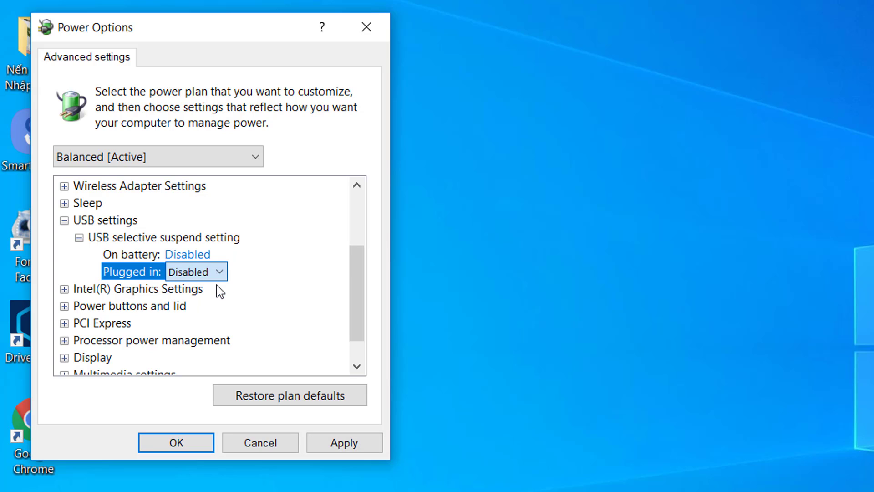
pyautogui.click(344, 444)
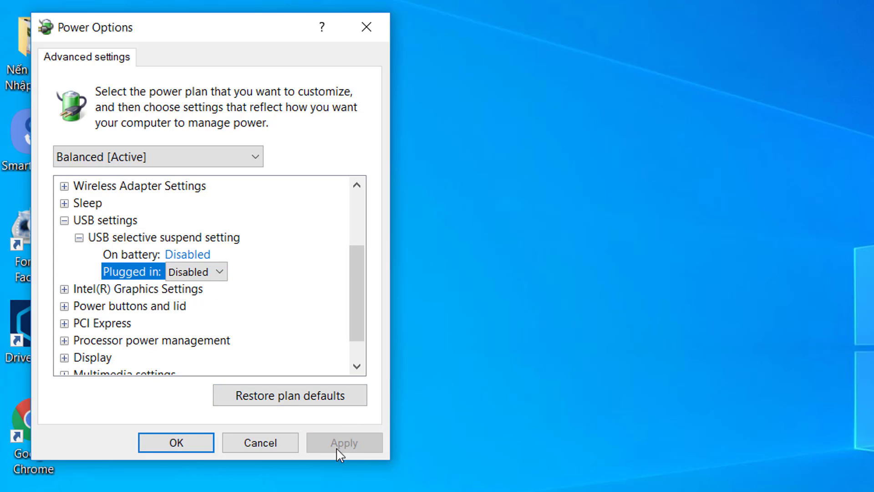
pyautogui.click(194, 440)
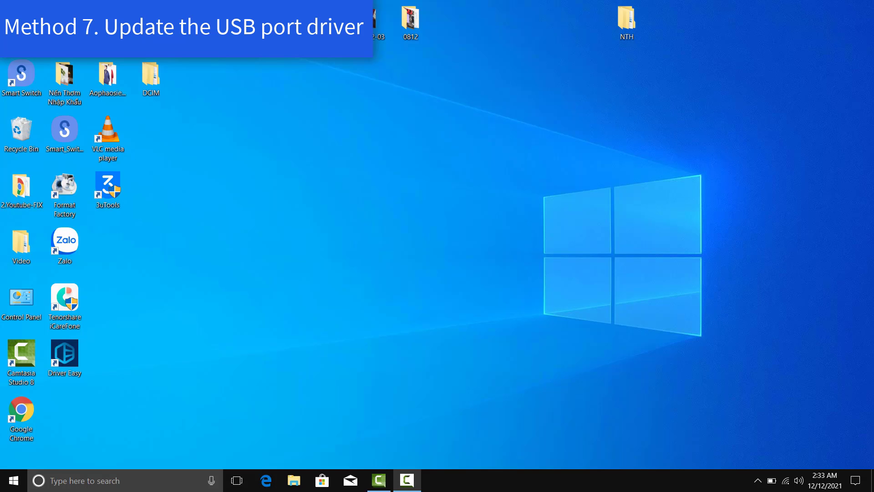
# - Launch Device Manager by running devmgmt.msc from the Run box
pyautogui.press('super+r')
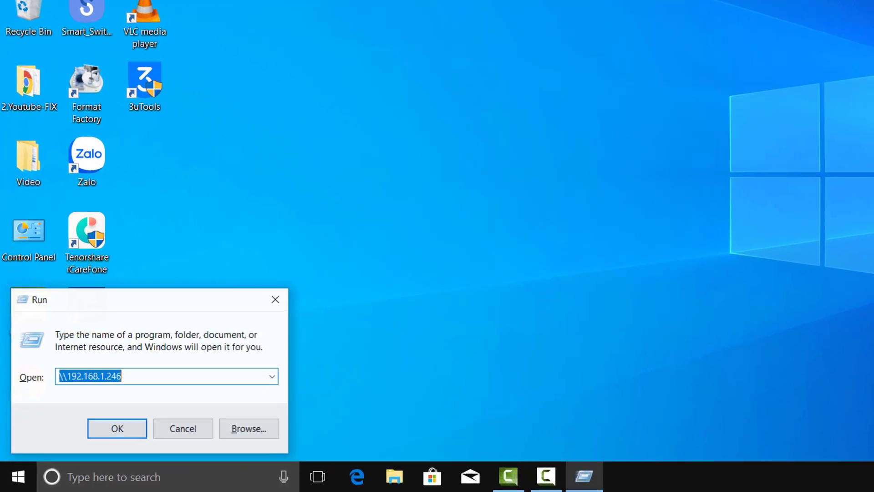
pyautogui.write('de')
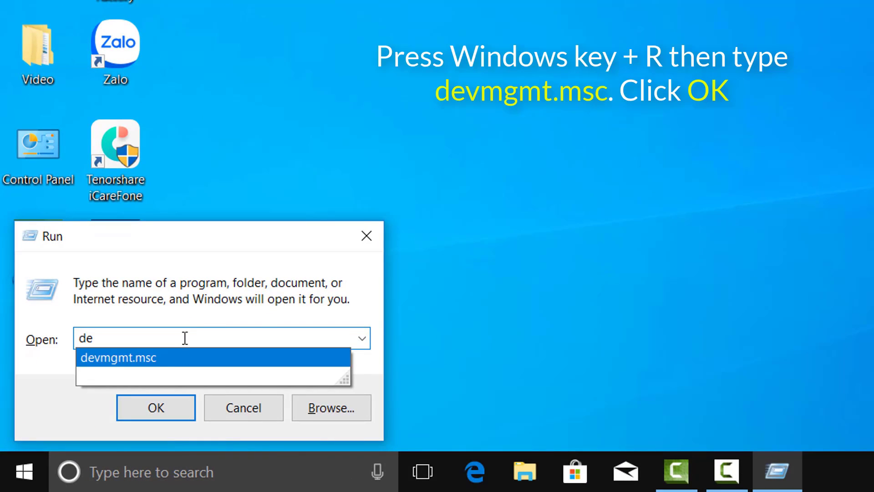
pyautogui.press('Down')
pyautogui.click(171, 339)
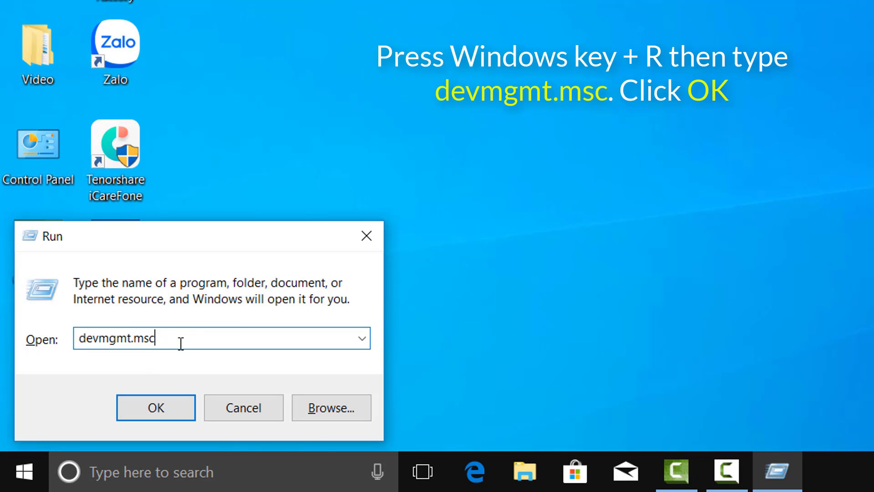
pyautogui.click(183, 419)
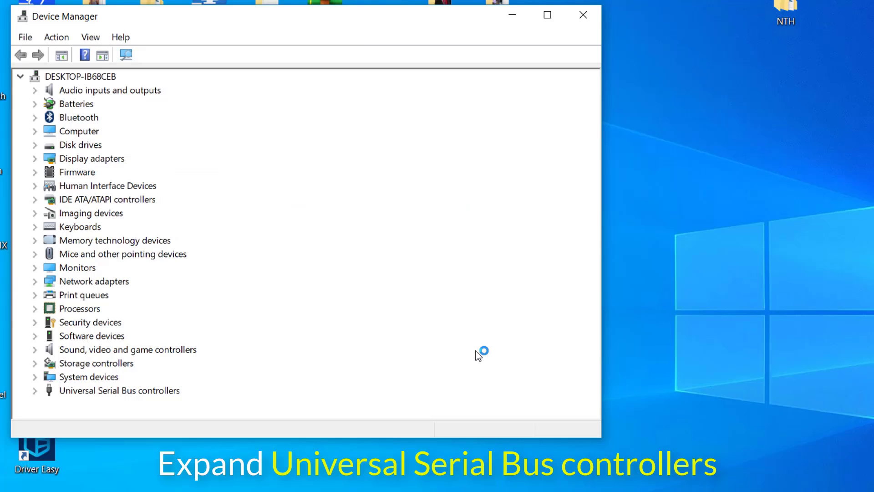
# - Choose Update driver for USB Root Hub (USB 3.0) under Universal Serial Bus controllers
pyautogui.doubleClick(173, 390)
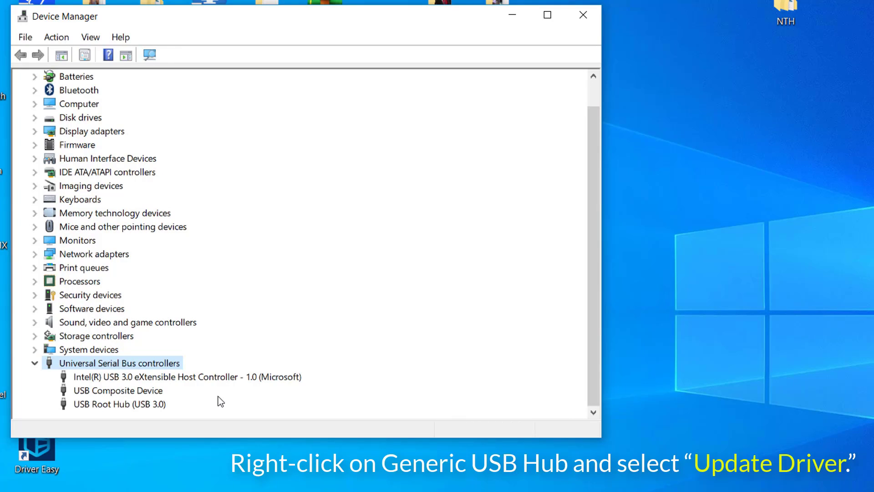
pyautogui.click(105, 404)
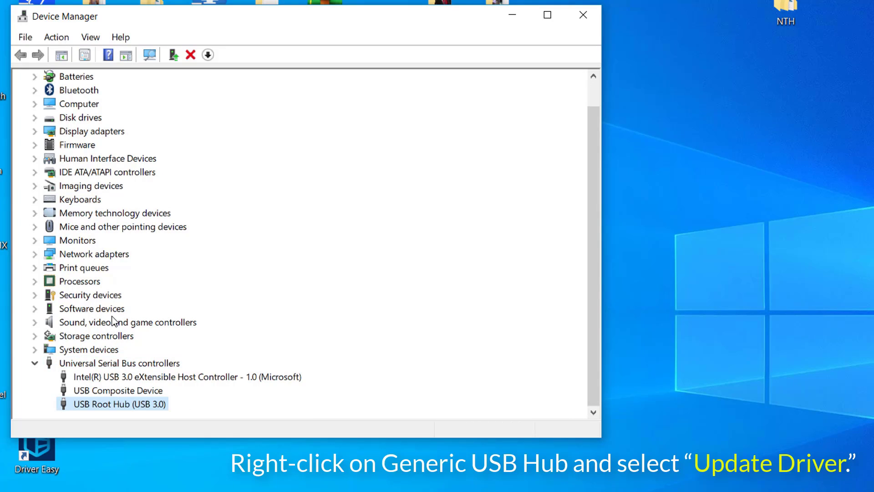
pyautogui.rightClick(153, 404)
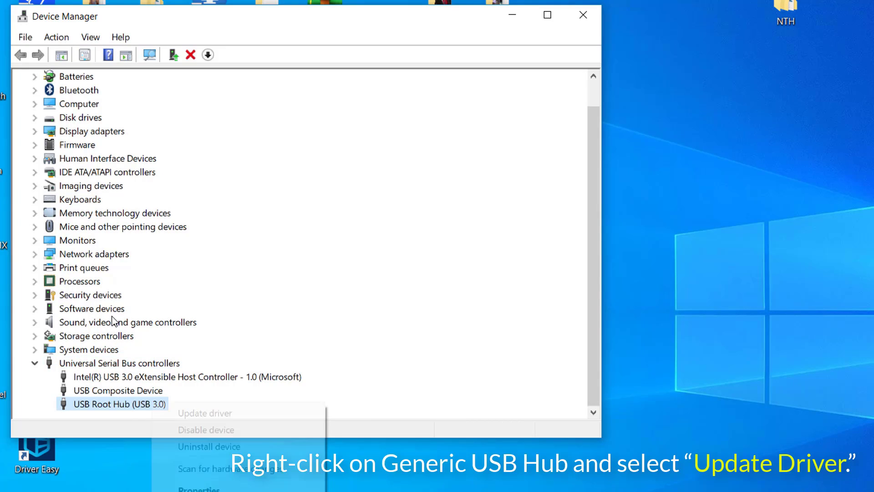
pyautogui.click(193, 412)
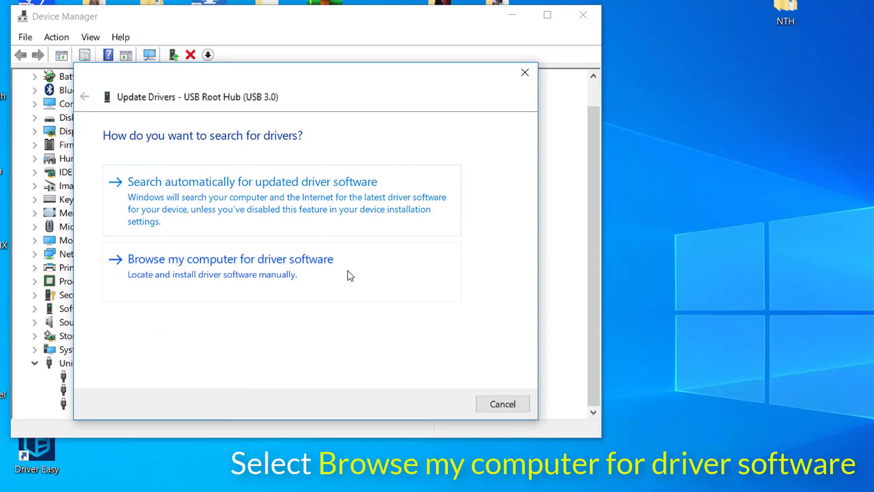
# - Browse this computer, pick USB Root Hub (USB 3.0) from the compatible drivers list, and install it
pyautogui.click(230, 259)
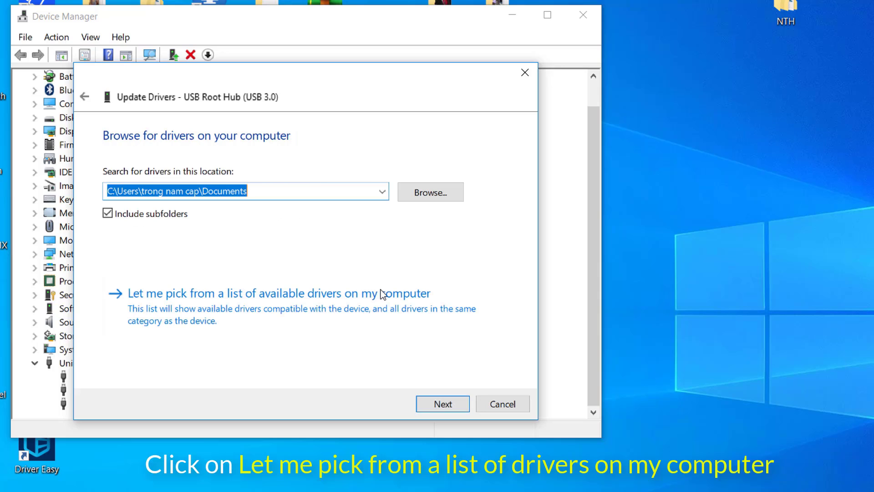
pyautogui.click(342, 312)
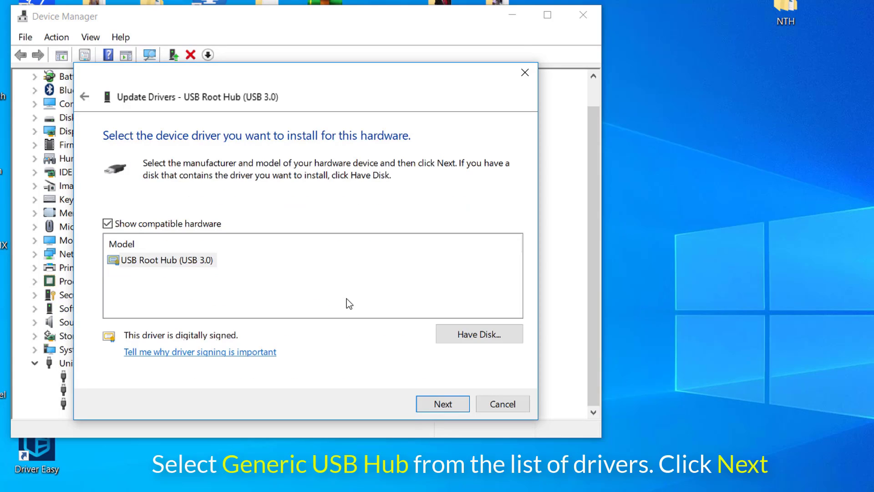
pyautogui.click(150, 262)
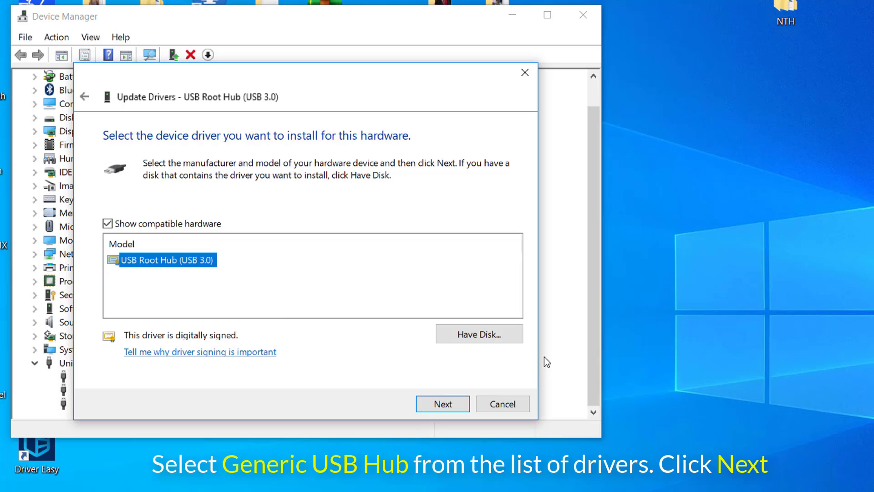
pyautogui.click(442, 404)
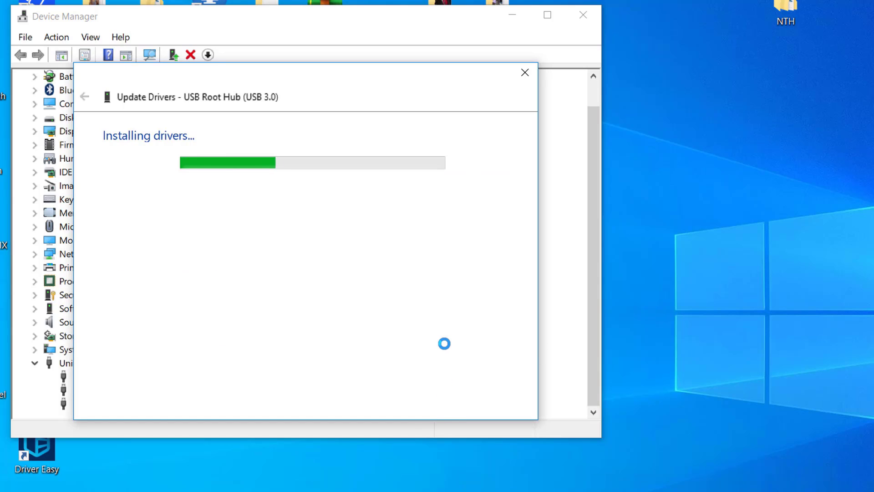